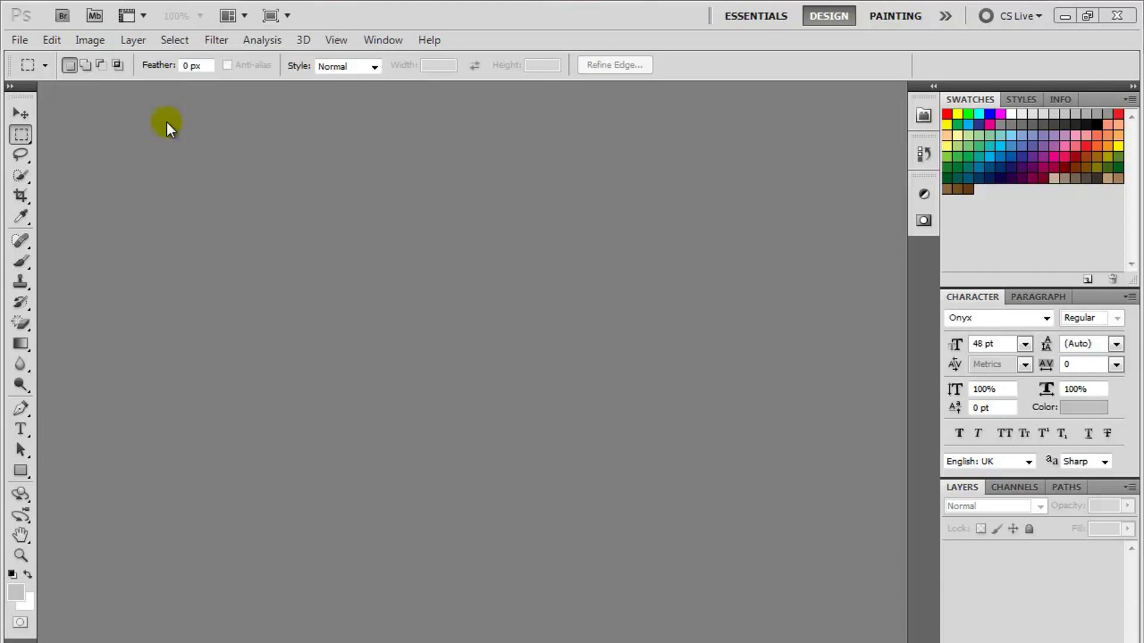
- Open Merge to HDR Pro from File > Automate and shift its window slightly left
click(22, 43)
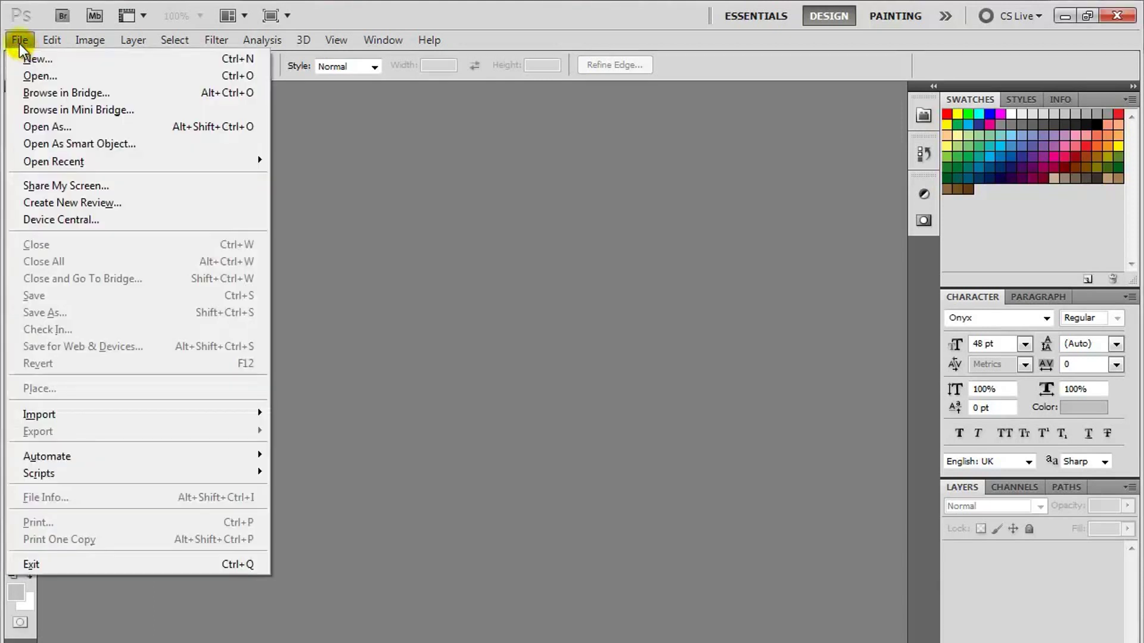
click(24, 43)
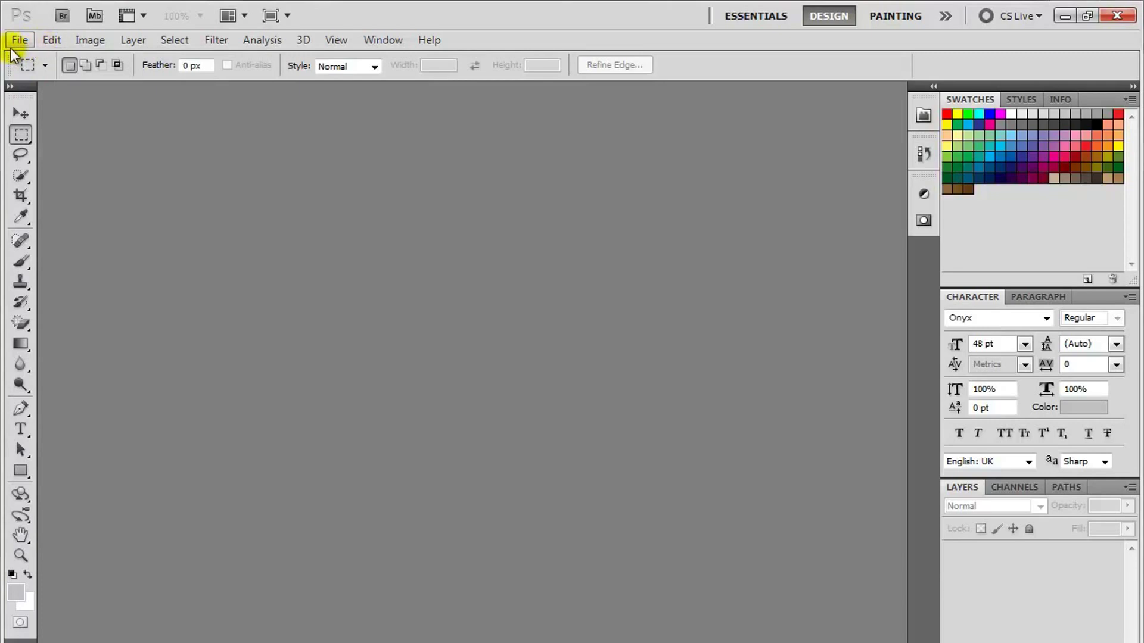
click(16, 42)
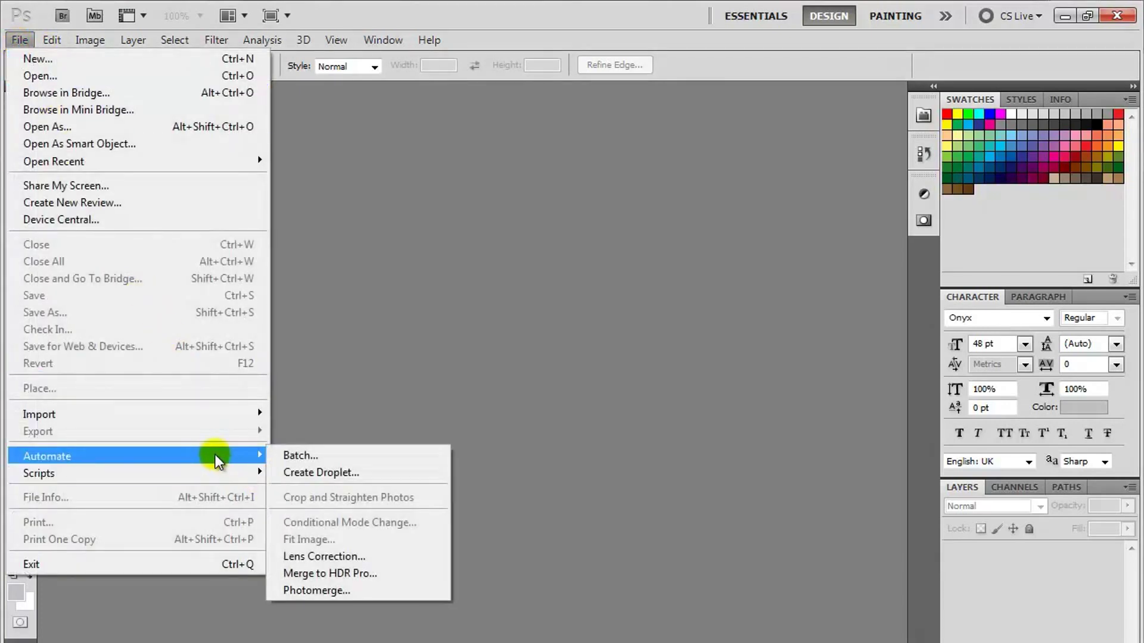
mouse_move(47, 456)
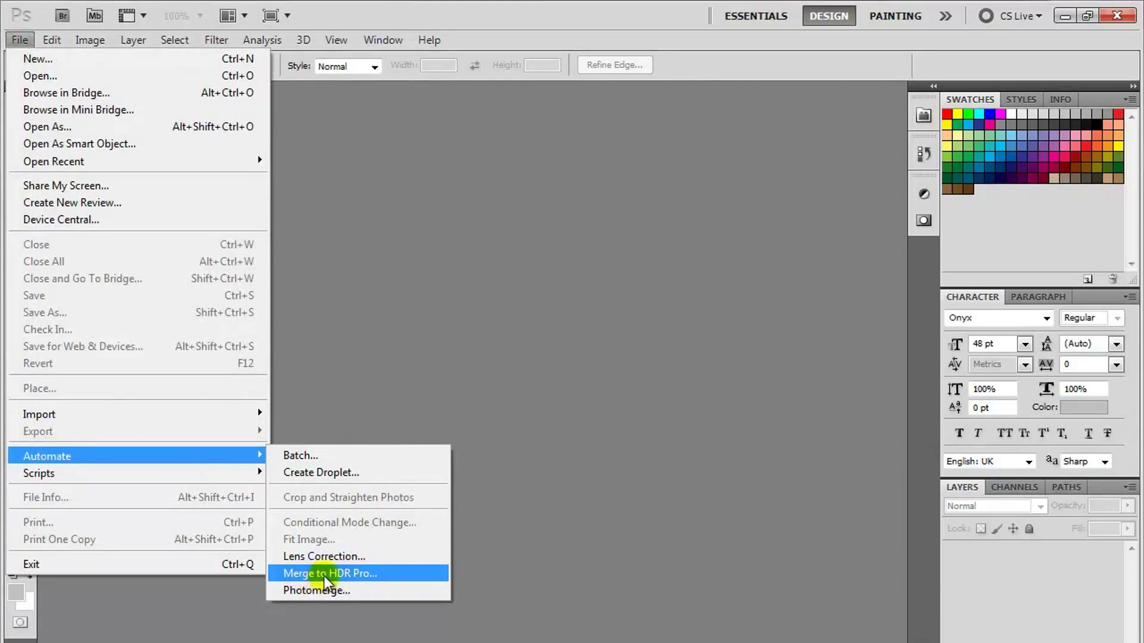
click(336, 575)
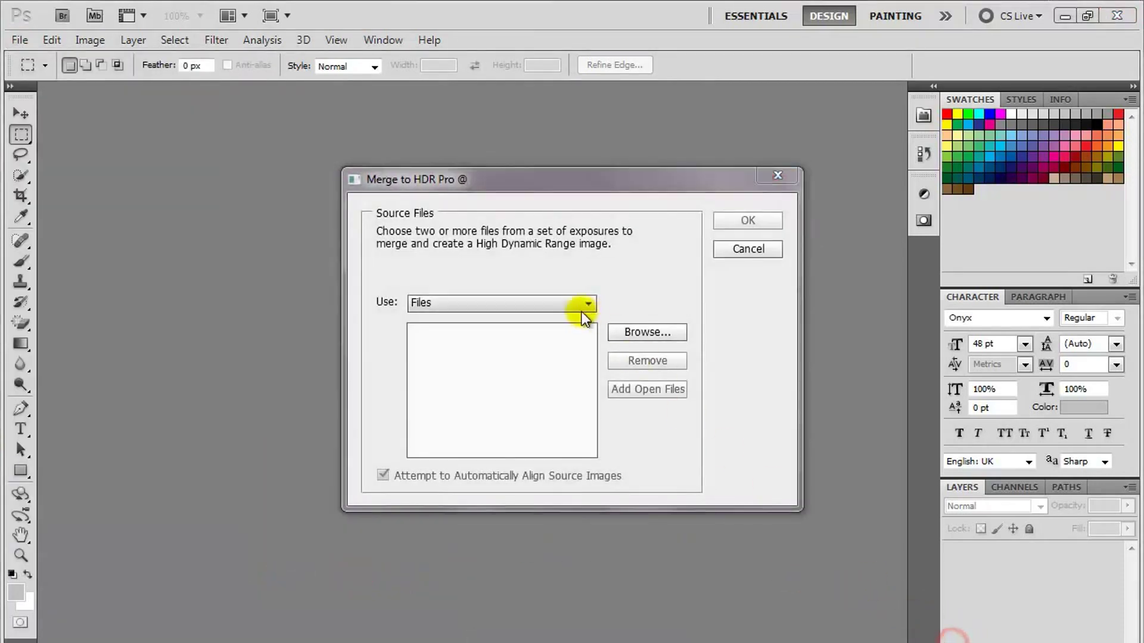
drag(491, 180, 463, 171)
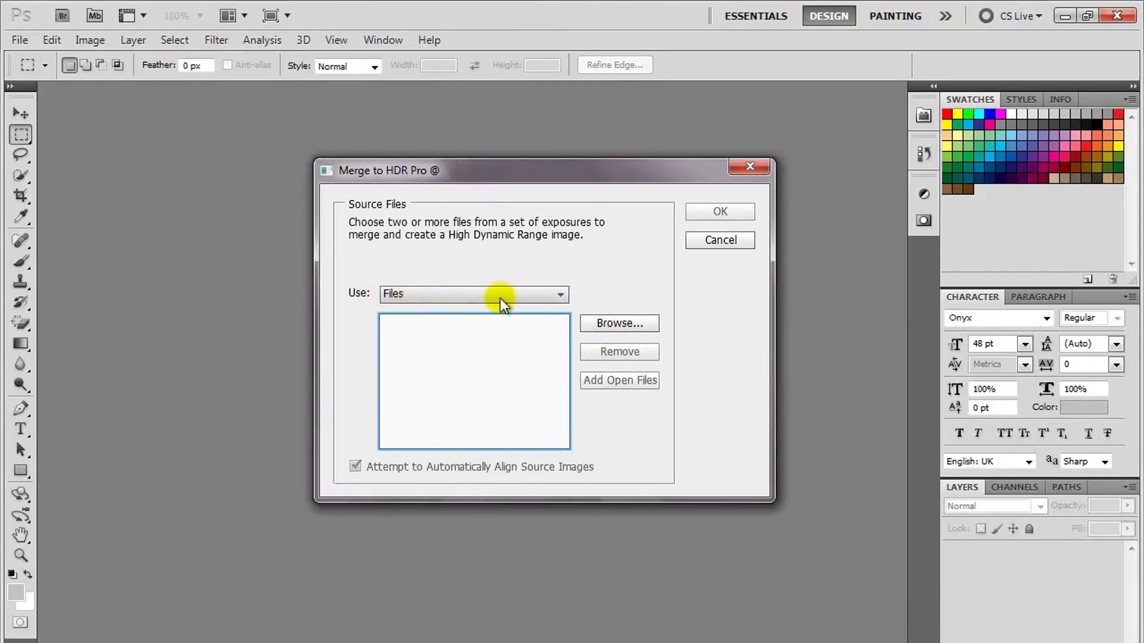
- Browse to and select DSC01860, DSC01861 and DSC01862 in extra-large icon view as source files
click(617, 323)
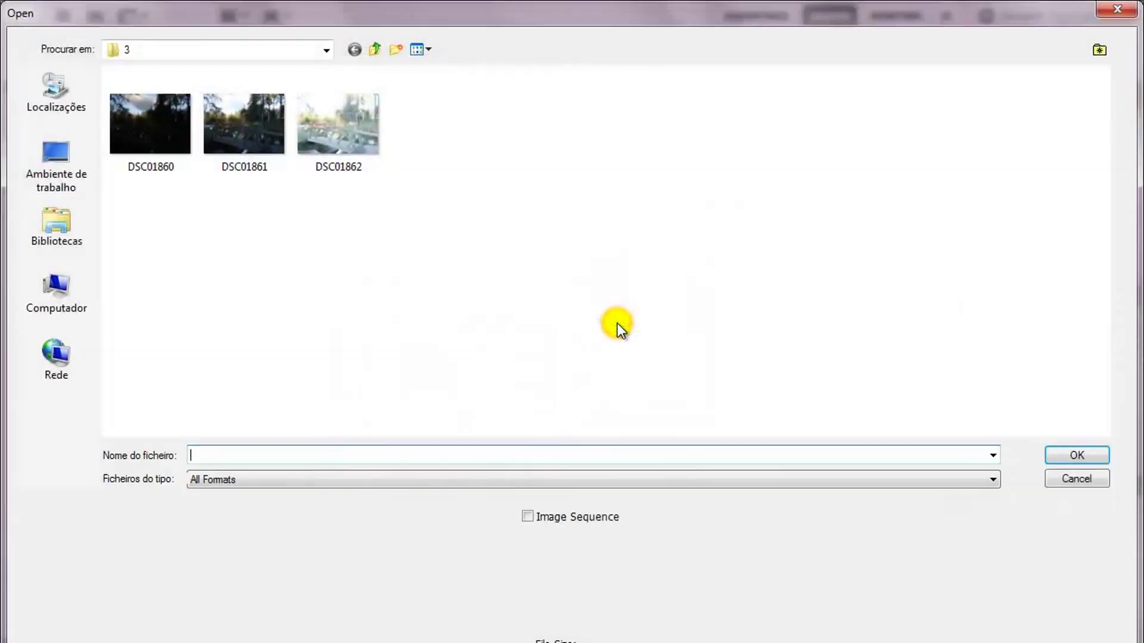
drag(464, 119, 143, 182)
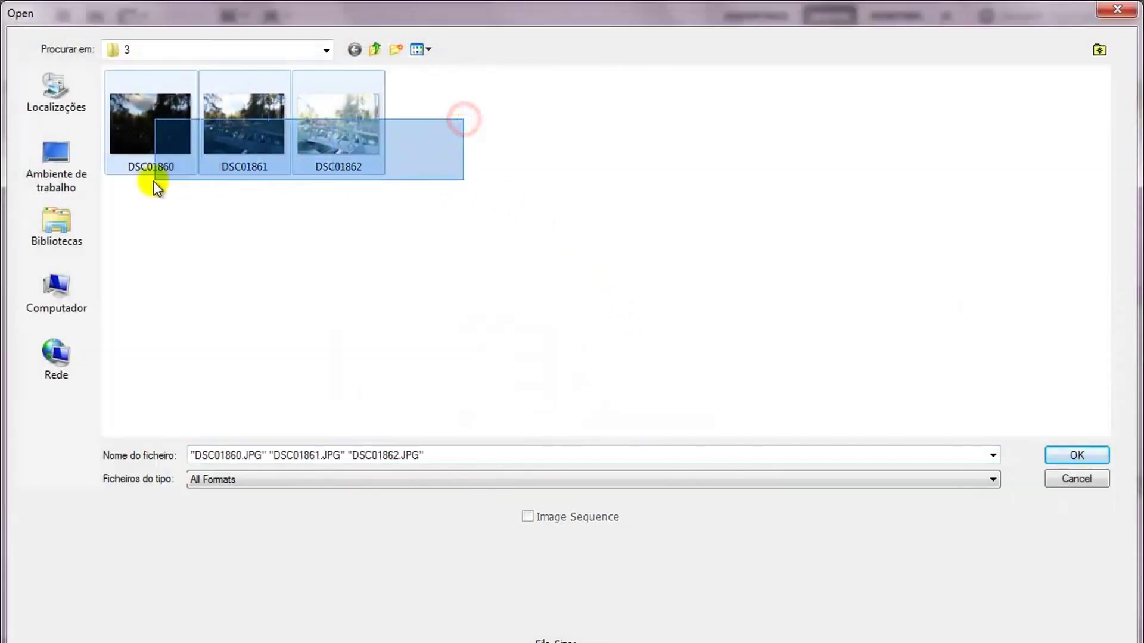
click(428, 51)
click(448, 73)
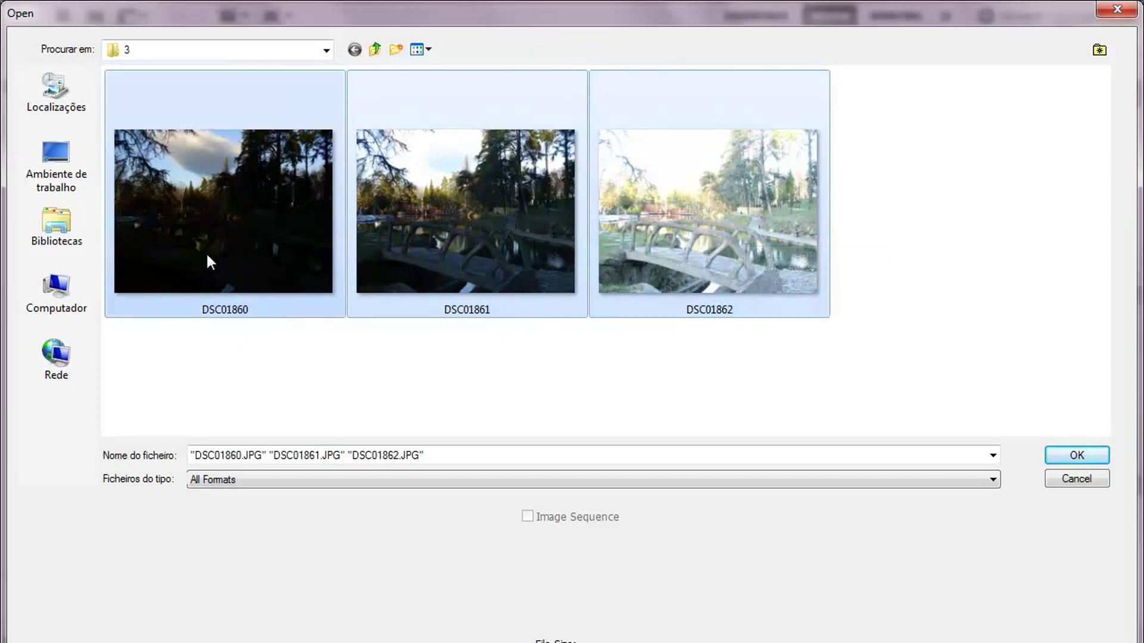
drag(885, 198, 230, 302)
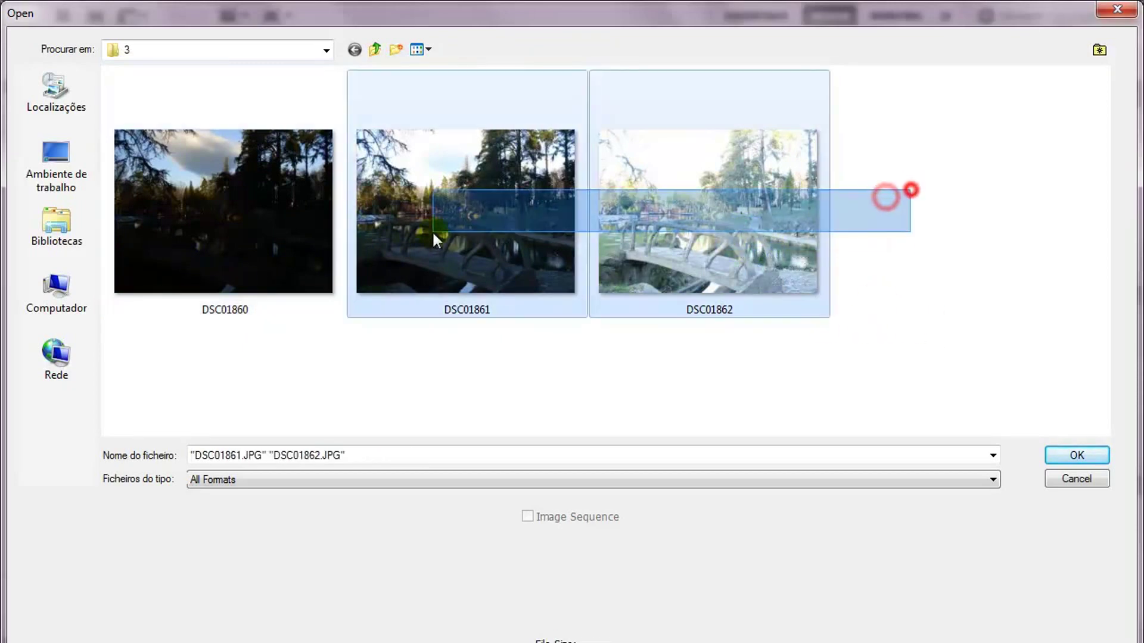
click(1066, 456)
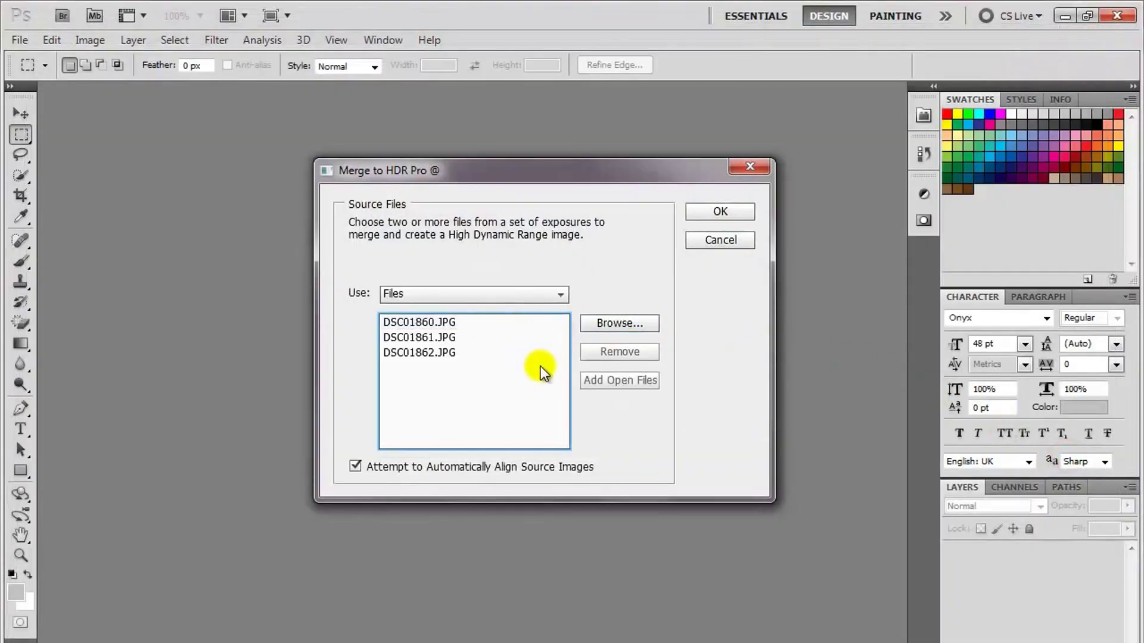
- Merge the three listed exposures and wait for the HDR Pro preview
click(717, 212)
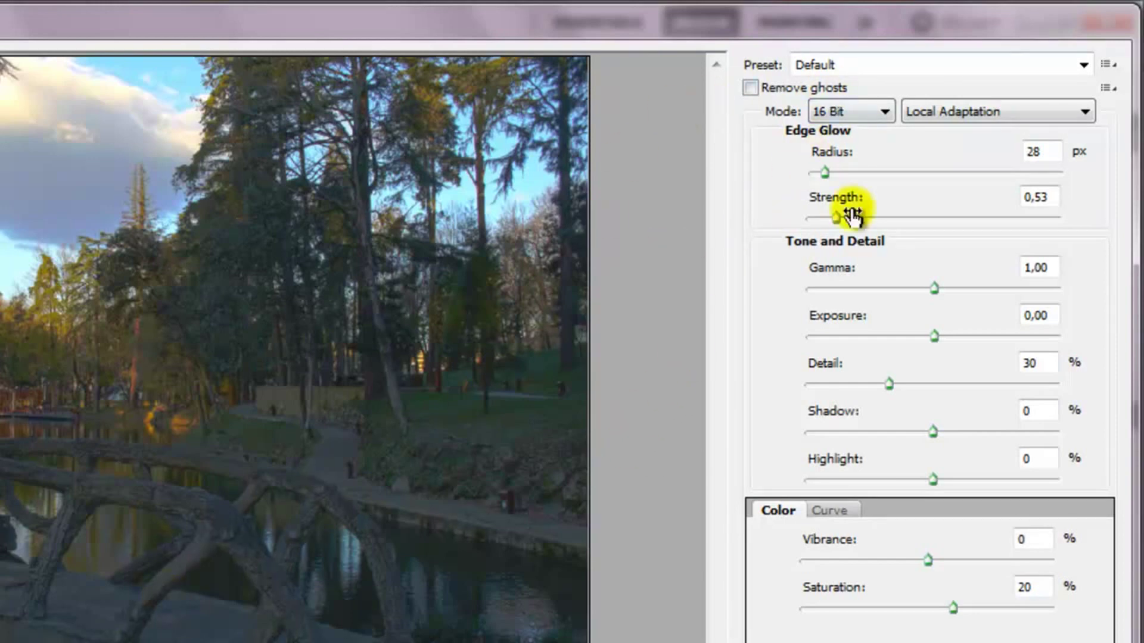
- Choose Surrealistic from the tone-mapping Preset list
click(817, 65)
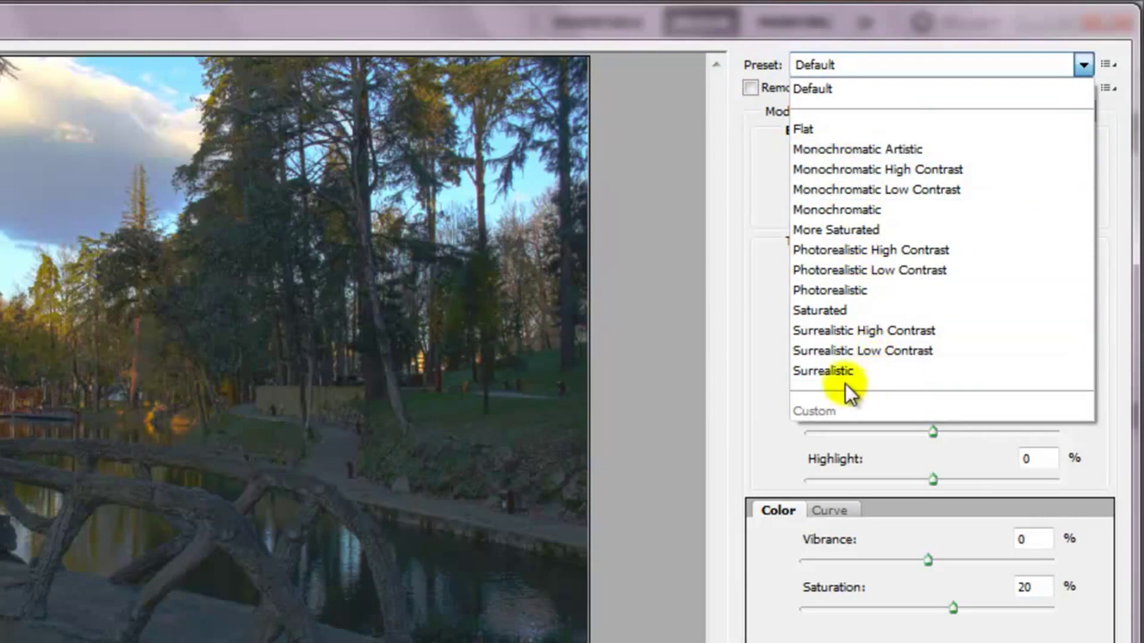
click(815, 372)
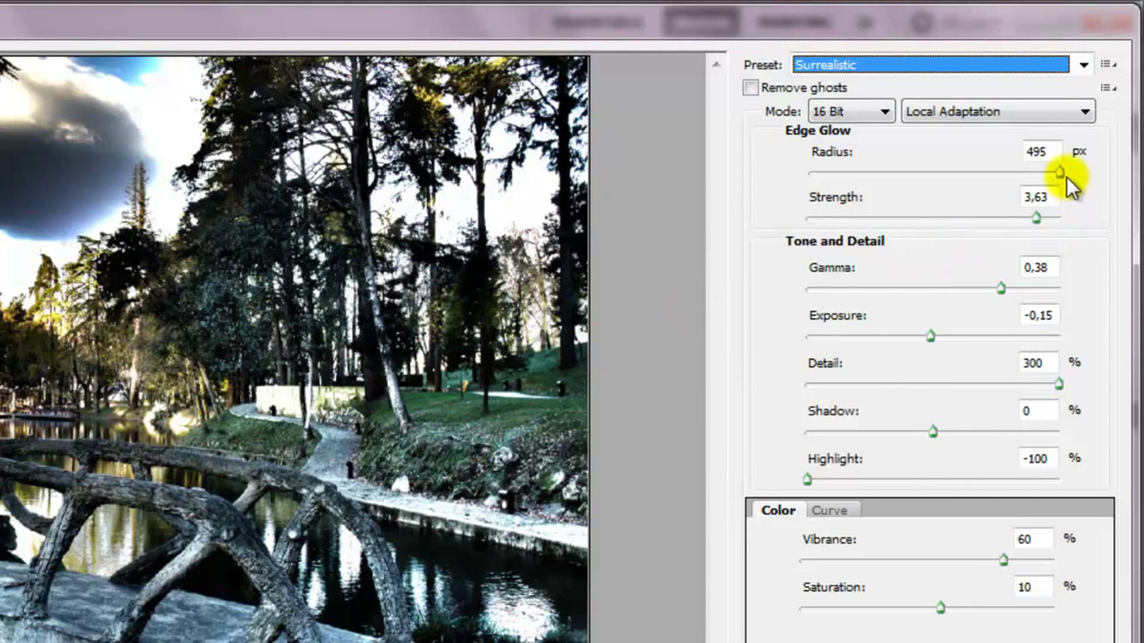
- Reduce Radius to 423 px, Detail from 300% to 194% and Vibrance from 60% to 42%
drag(1061, 172, 1025, 172)
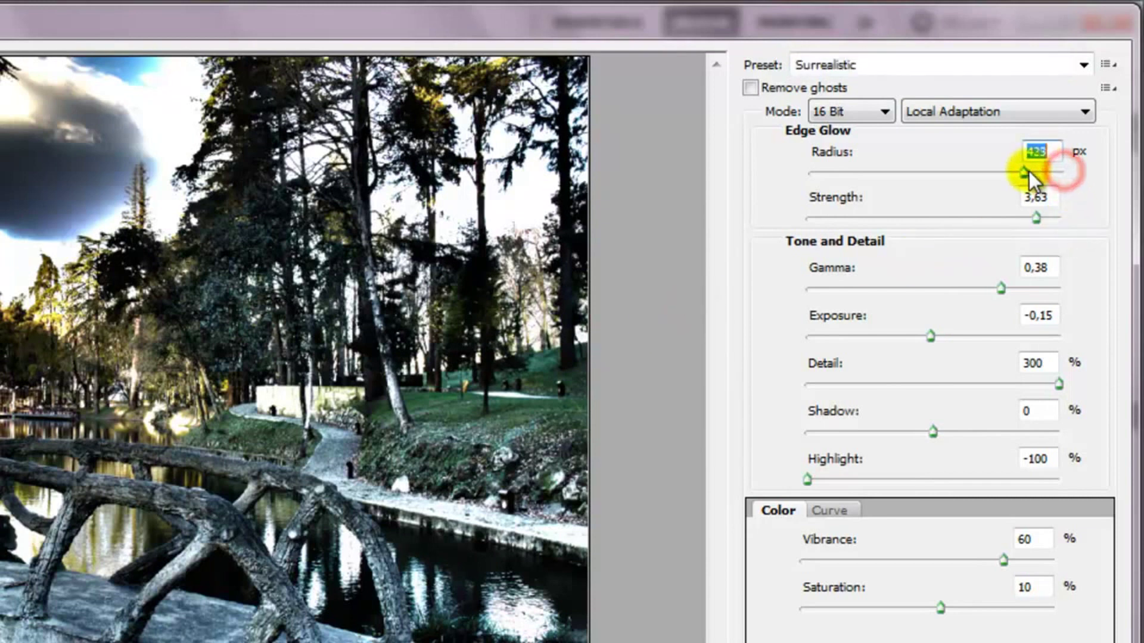
click(1037, 218)
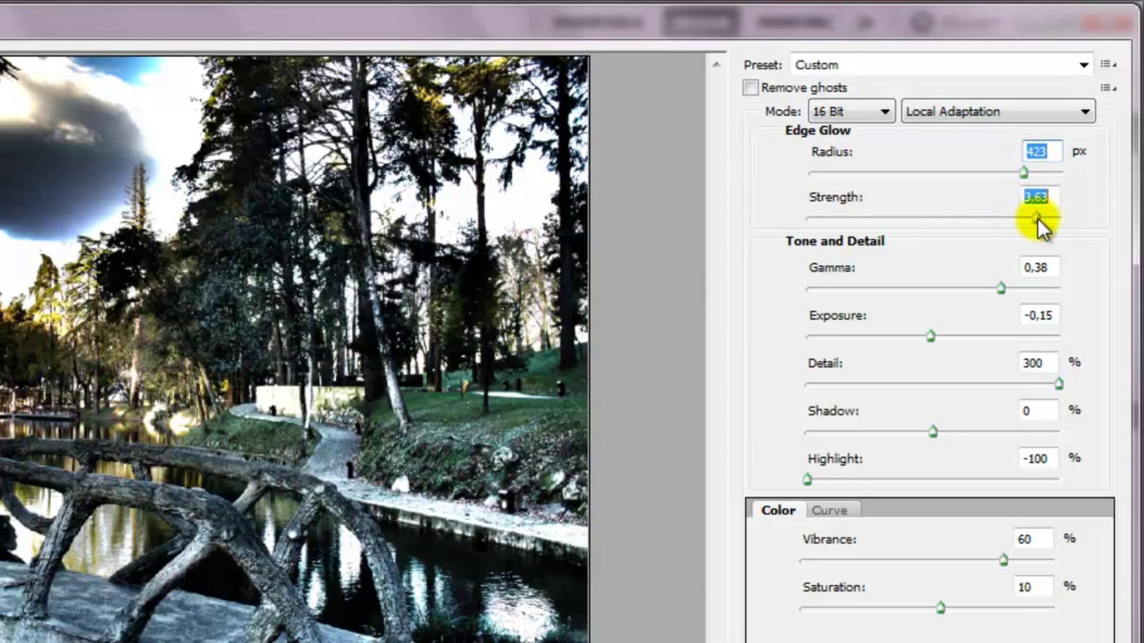
click(1037, 218)
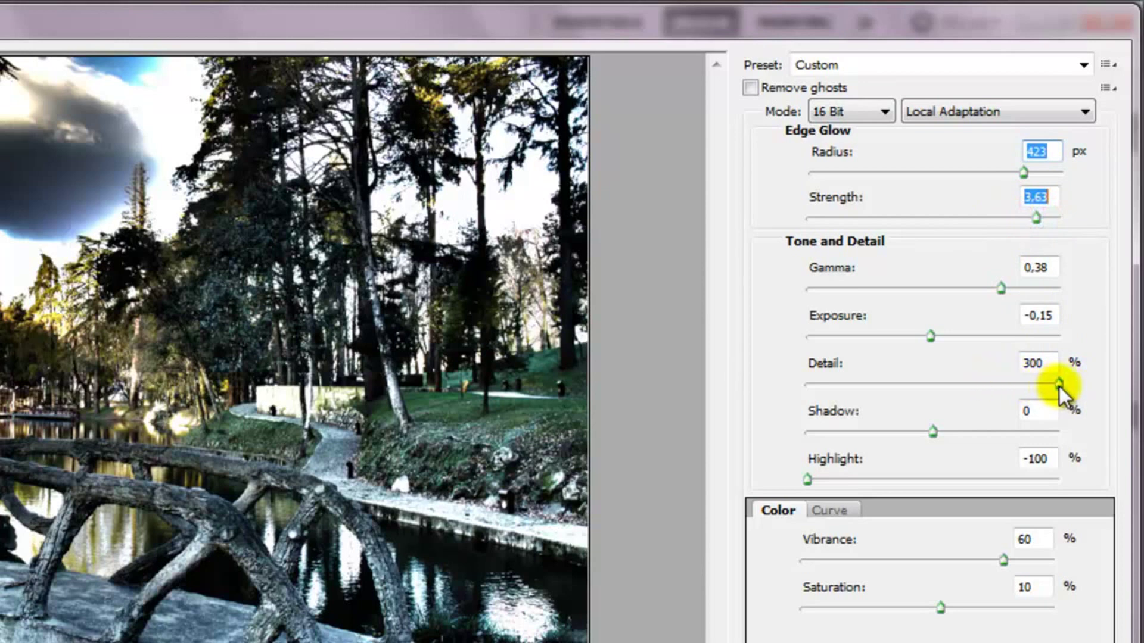
drag(1059, 382, 992, 384)
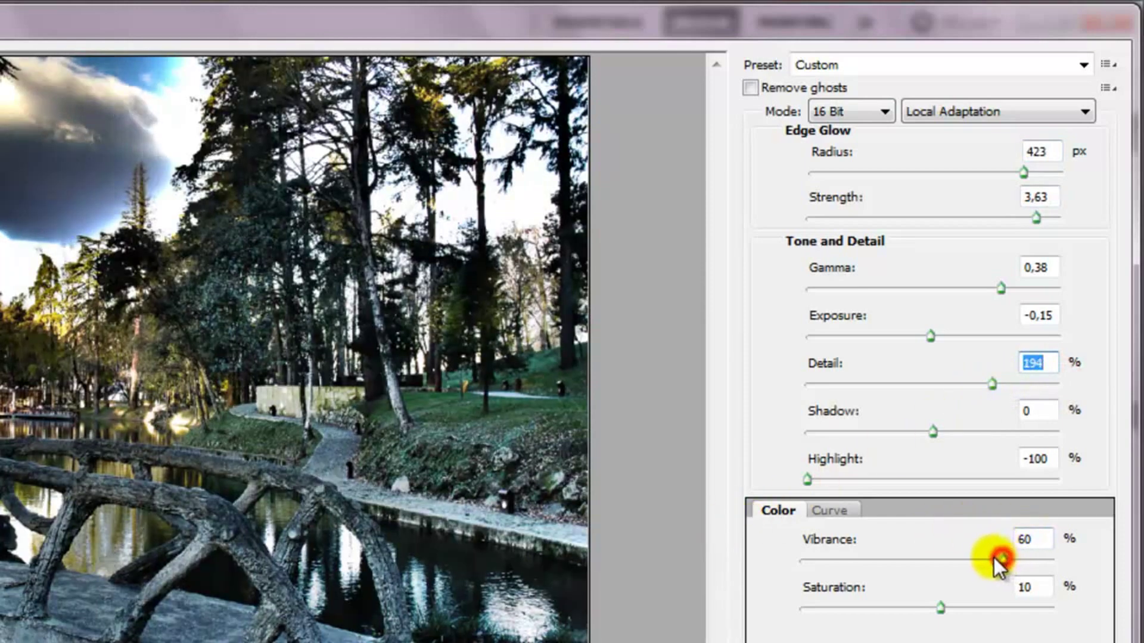
drag(994, 558, 981, 557)
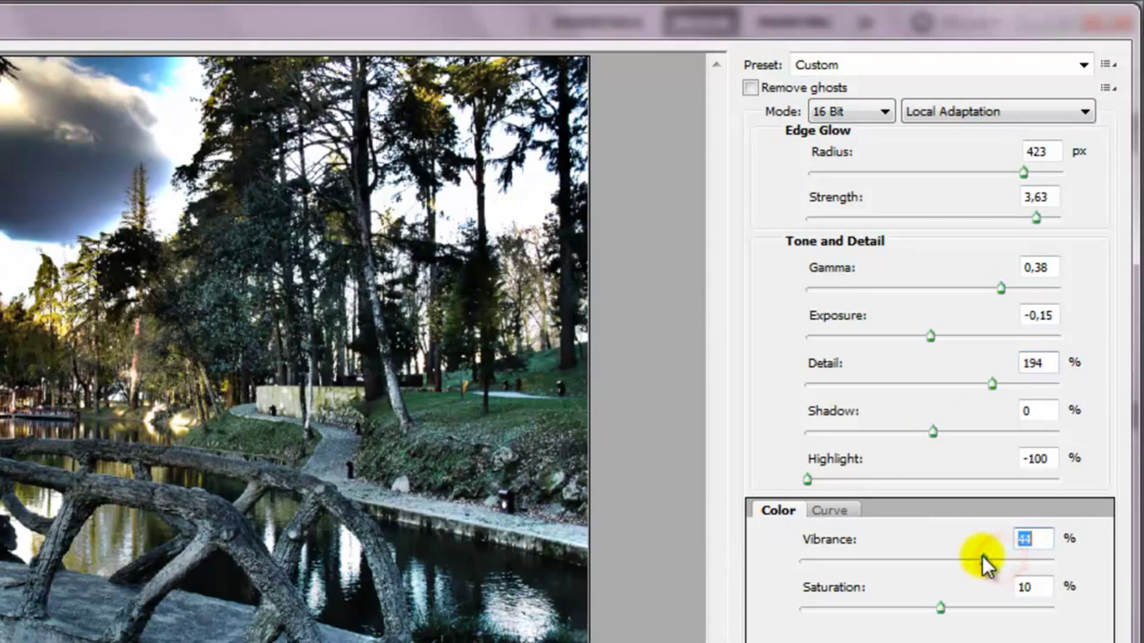
- Raise the midtones on the Curve tab, adding a point at input 62, output 72
click(830, 511)
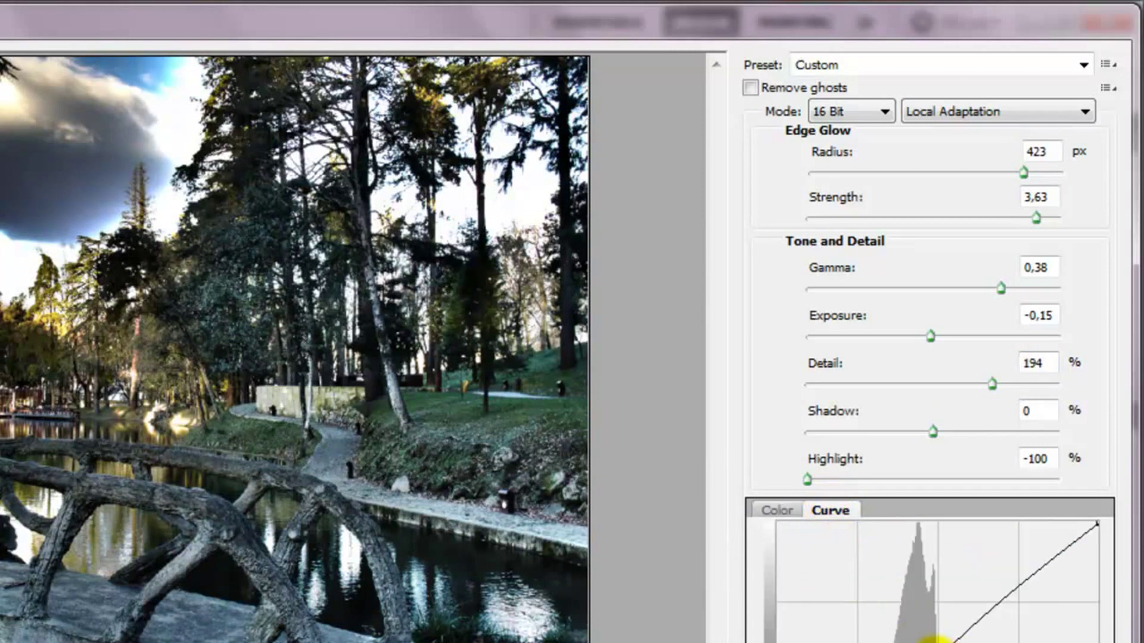
drag(935, 641, 917, 634)
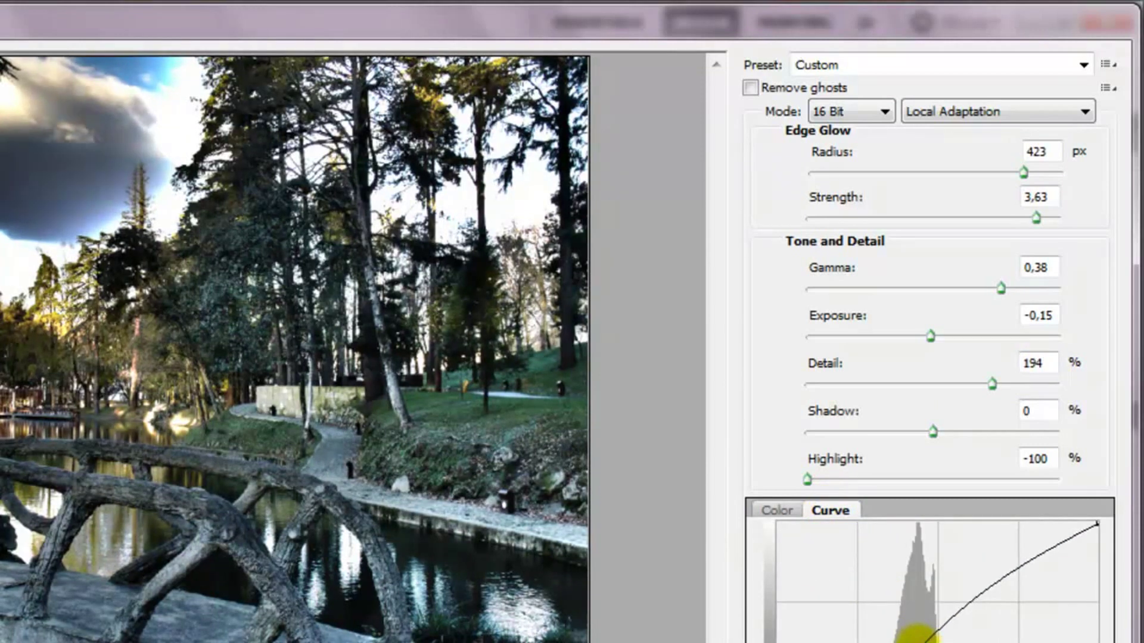
drag(918, 634, 911, 614)
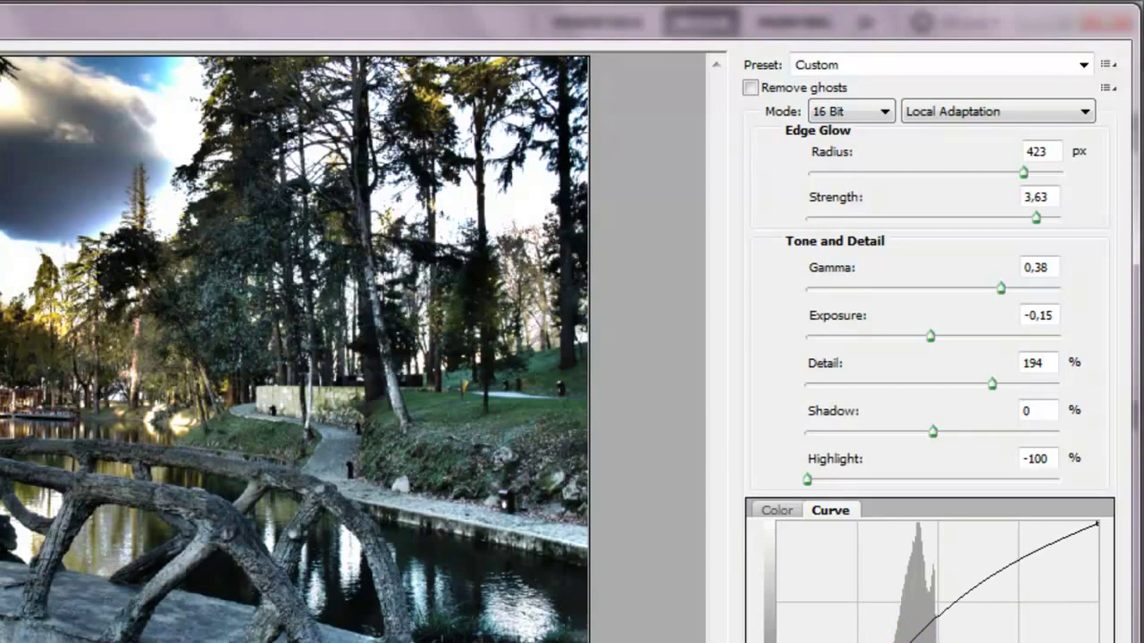
drag(968, 591, 981, 613)
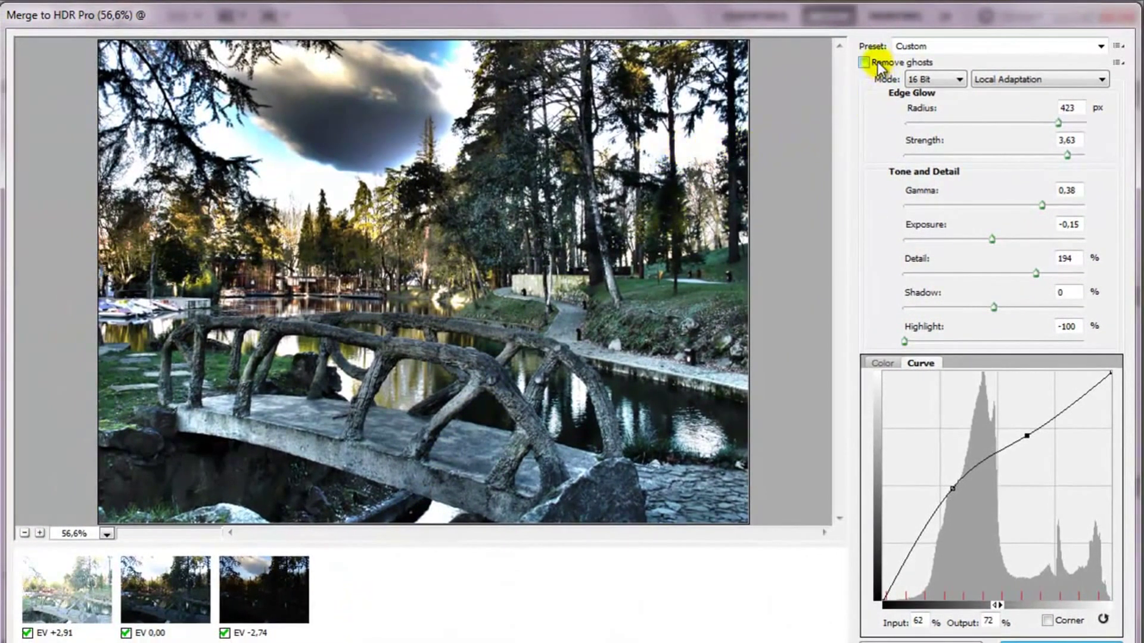
mouse_move(751, 87)
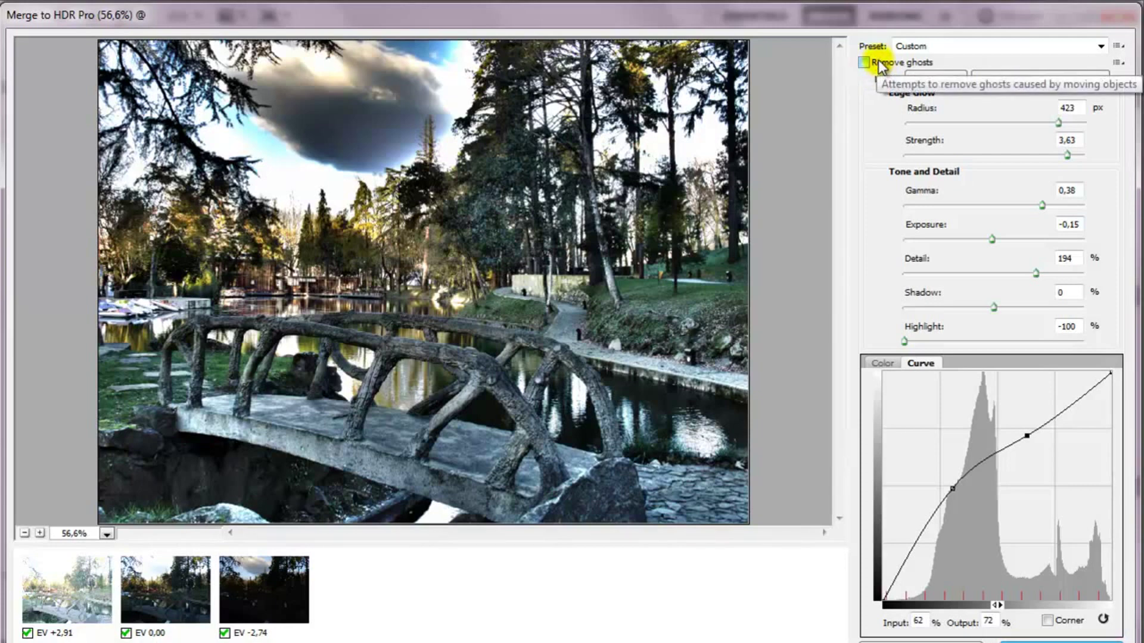
- Enable Remove ghosts and accept the settings to create the 16-bit HDR image
click(879, 61)
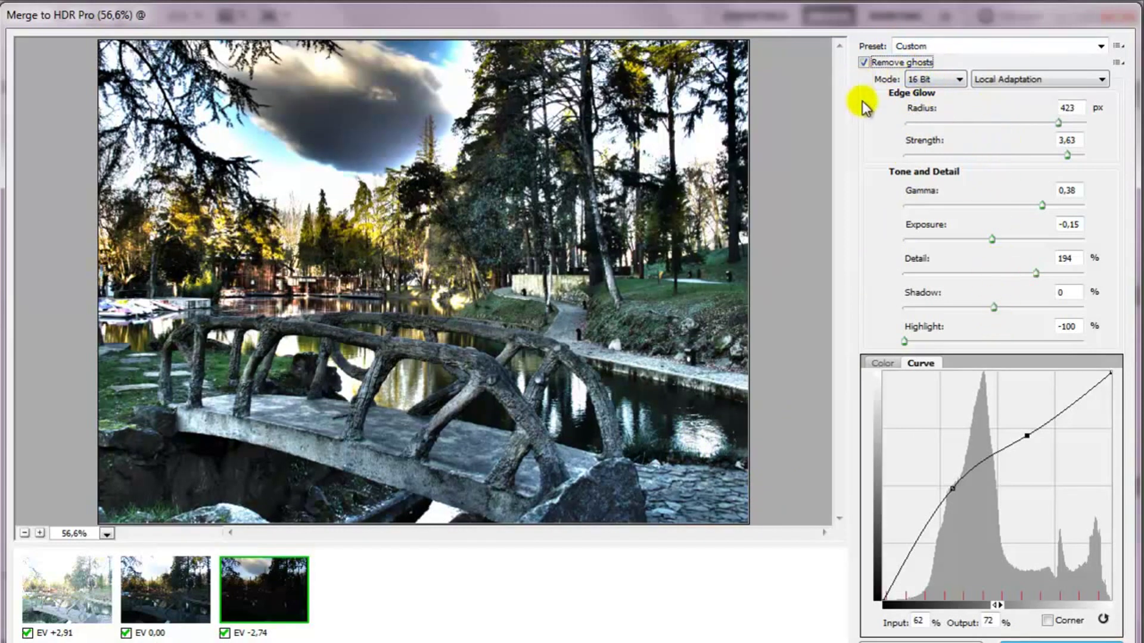
click(1046, 641)
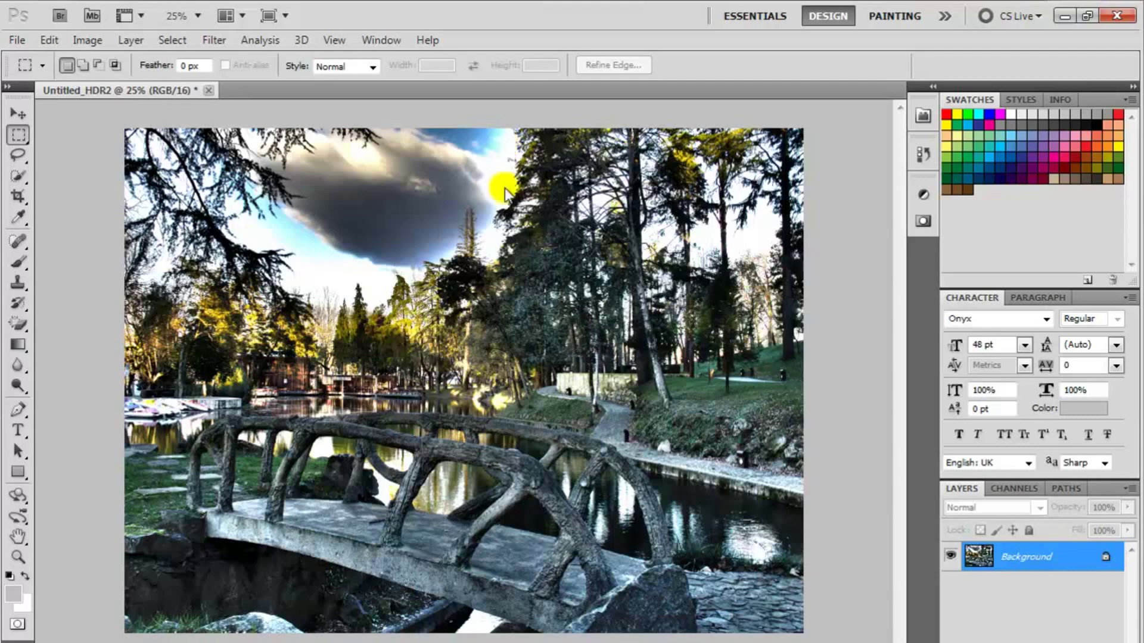
- Wait for the merge to finish, then select the new Untitled_HDR2 document
click(343, 303)
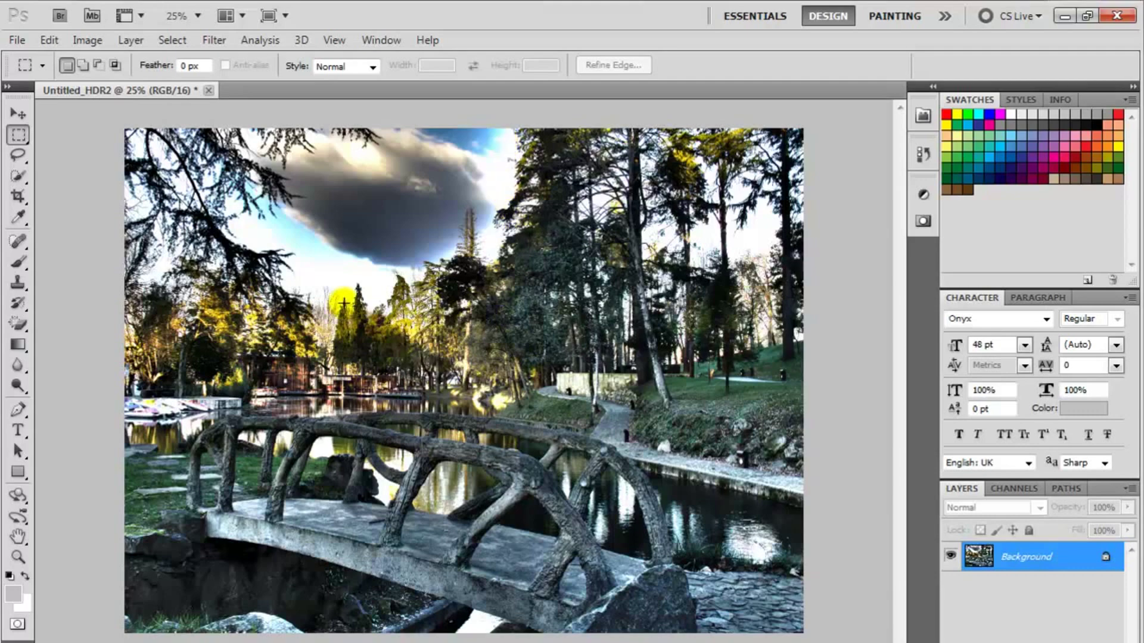